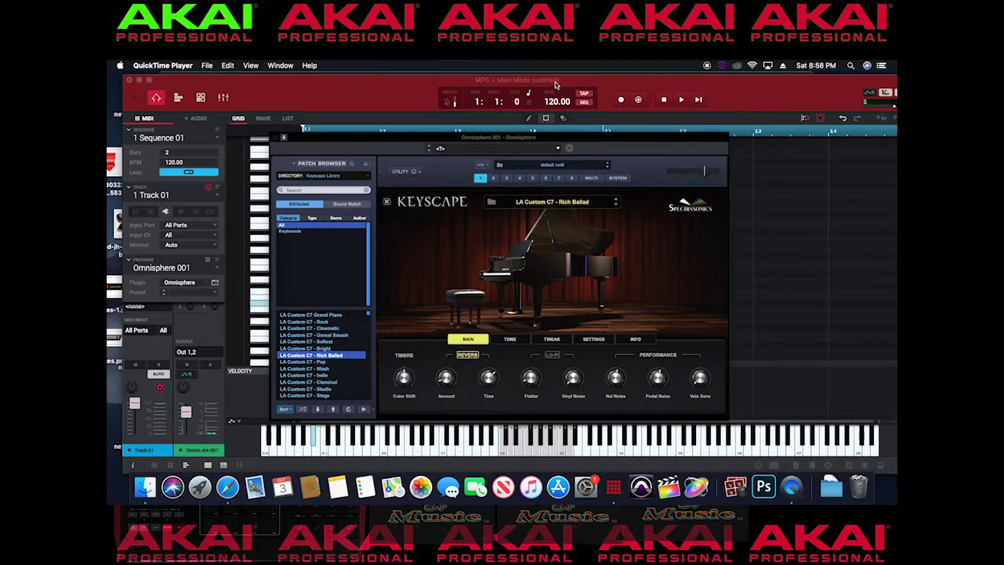
- Close the plugin window and set Sequence 01's Bars field to 4, keeping 120 BPM
click(170, 163)
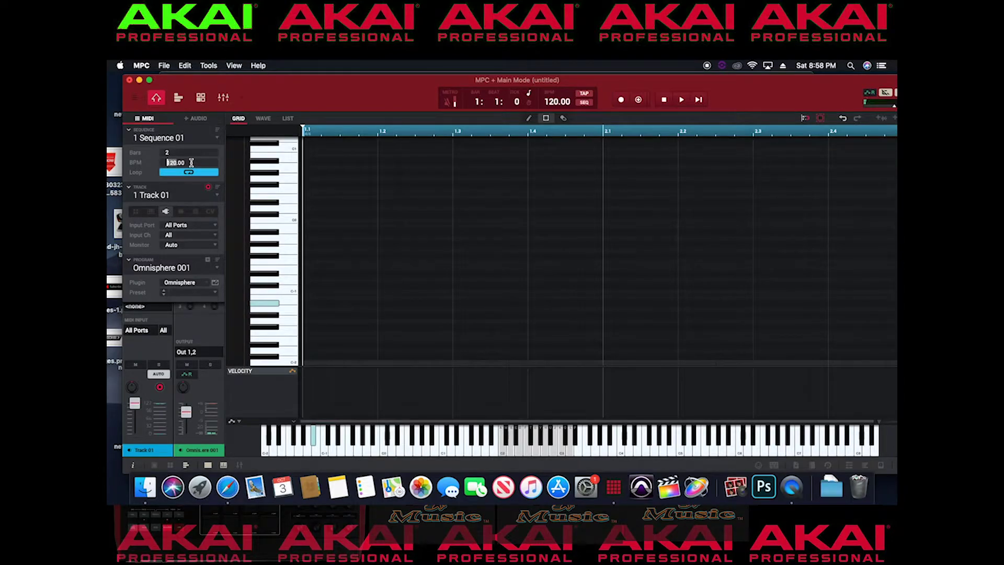
text(100)
drag(175, 154, 172, 152)
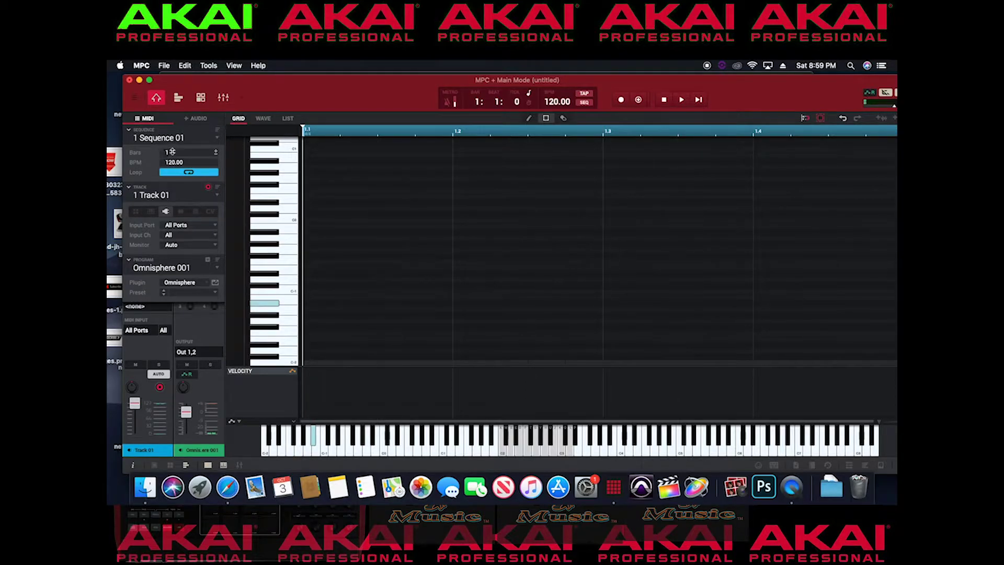
double_click(171, 152)
text(4)
key(Return)
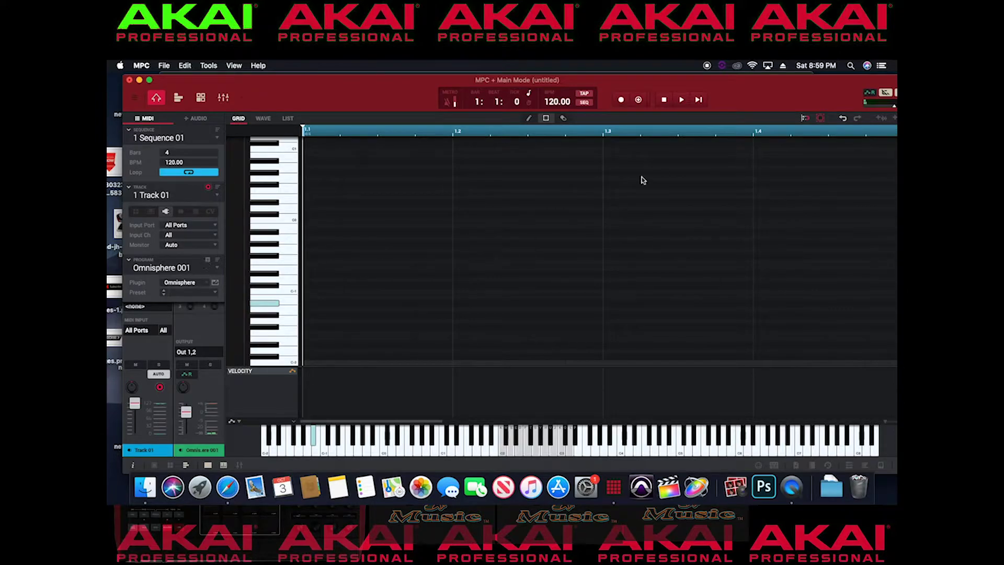
- Record a melody into Sequence 01, then stop recording and playback
click(621, 100)
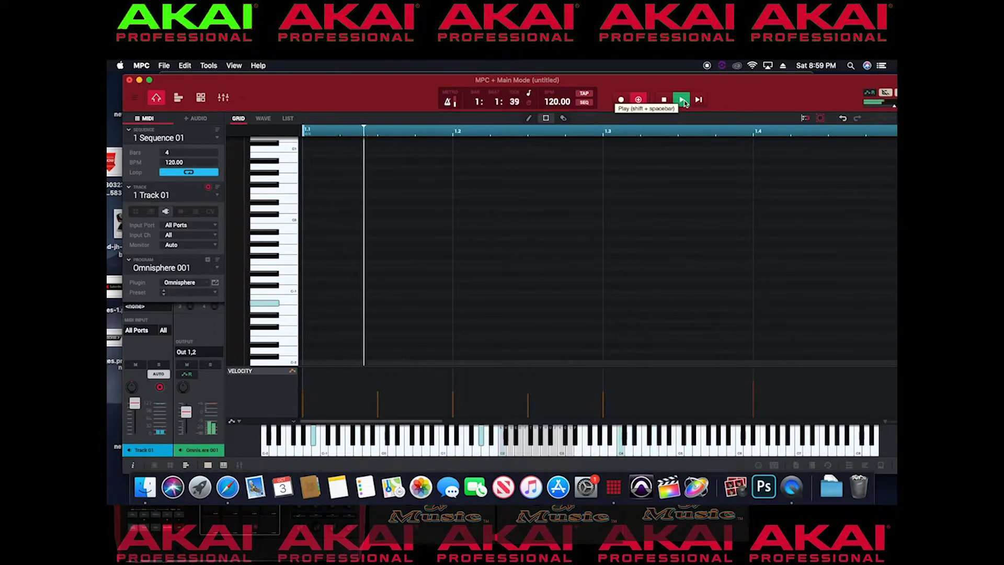
key(space)
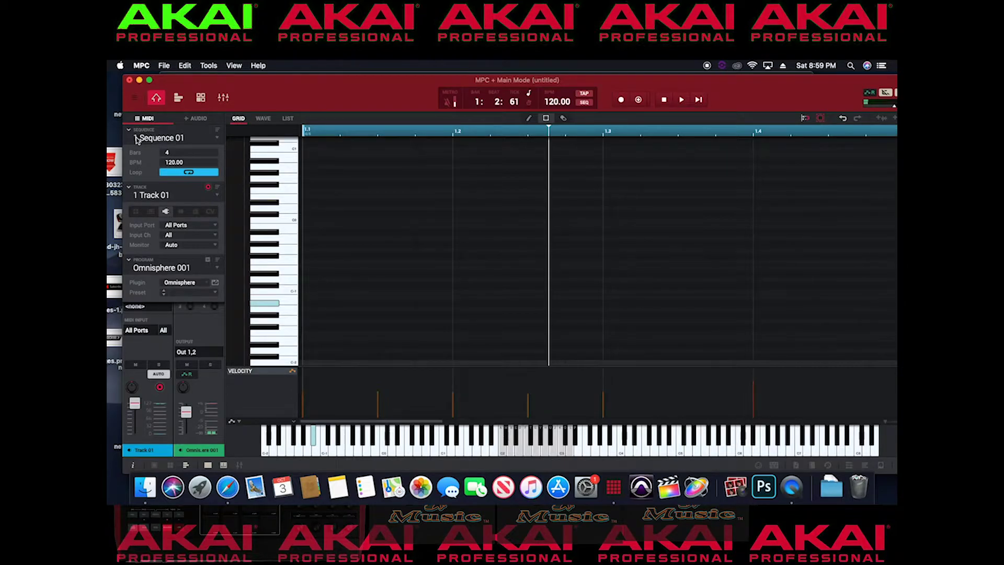
- Copy Sequence 01 into unused sequence 2, renaming the copy '2nd'
click(178, 139)
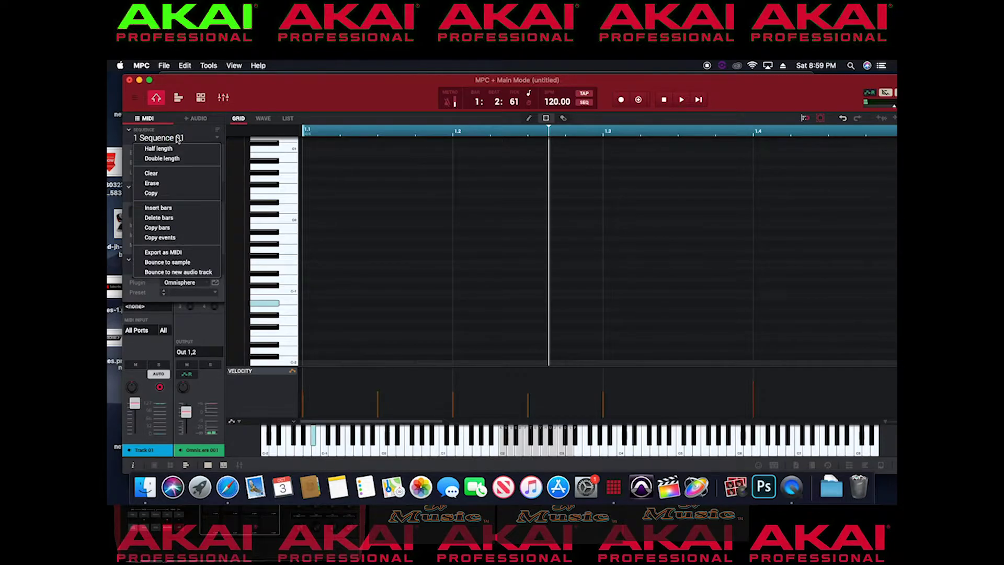
click(175, 194)
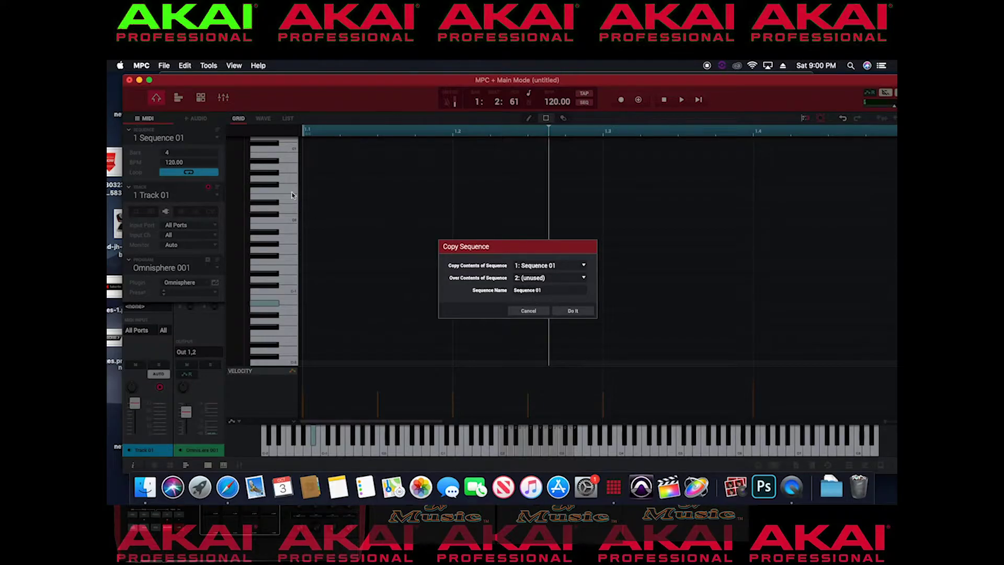
click(539, 291)
key(BackSpace)
click(574, 312)
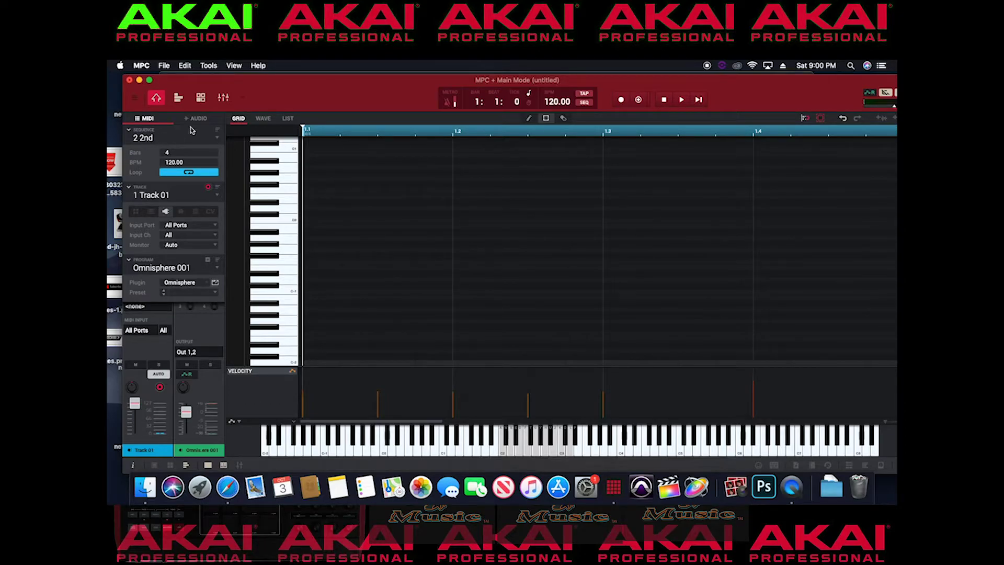
click(218, 131)
click(199, 142)
click(199, 140)
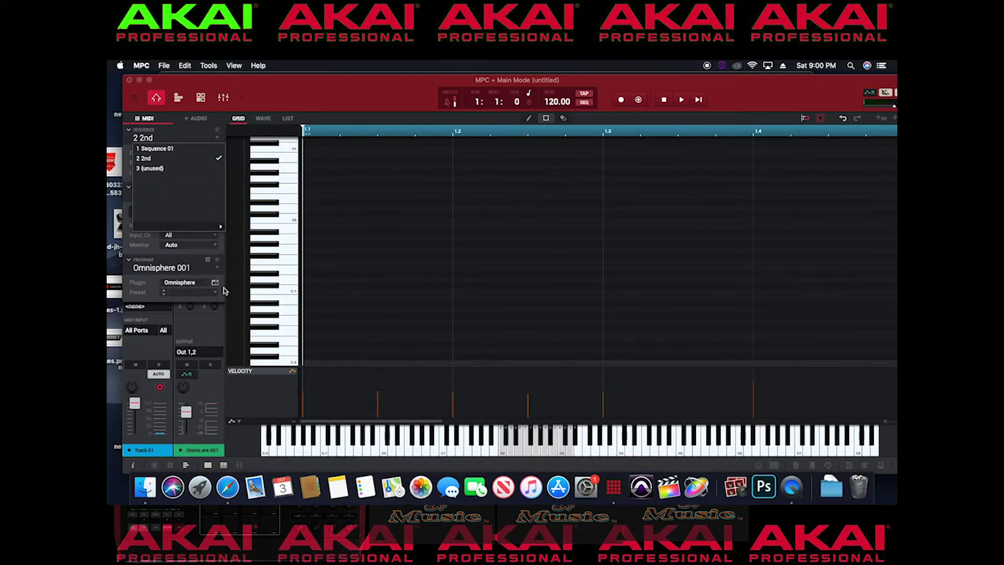
scroll(271, 296, up, 4)
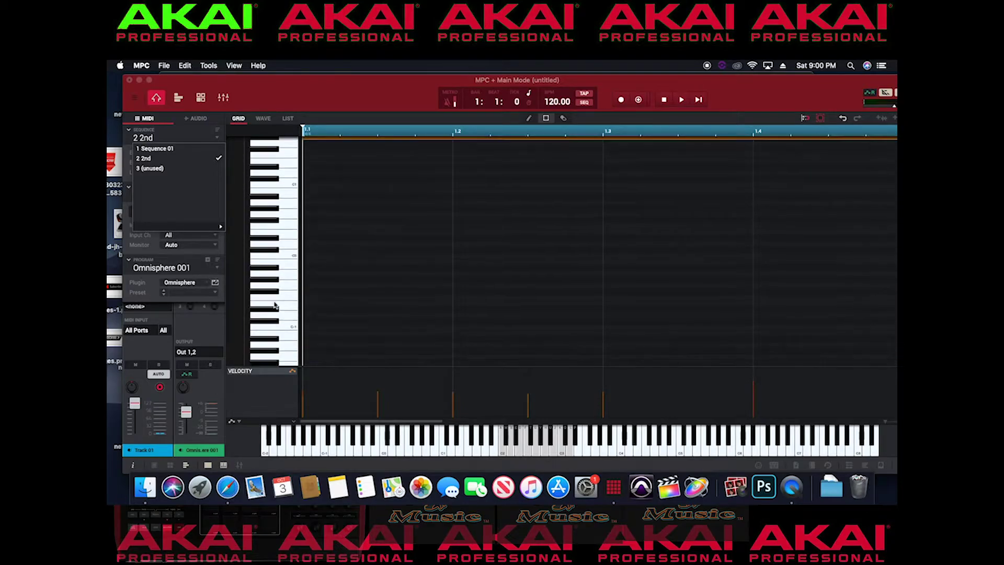
scroll(271, 312, up, 1)
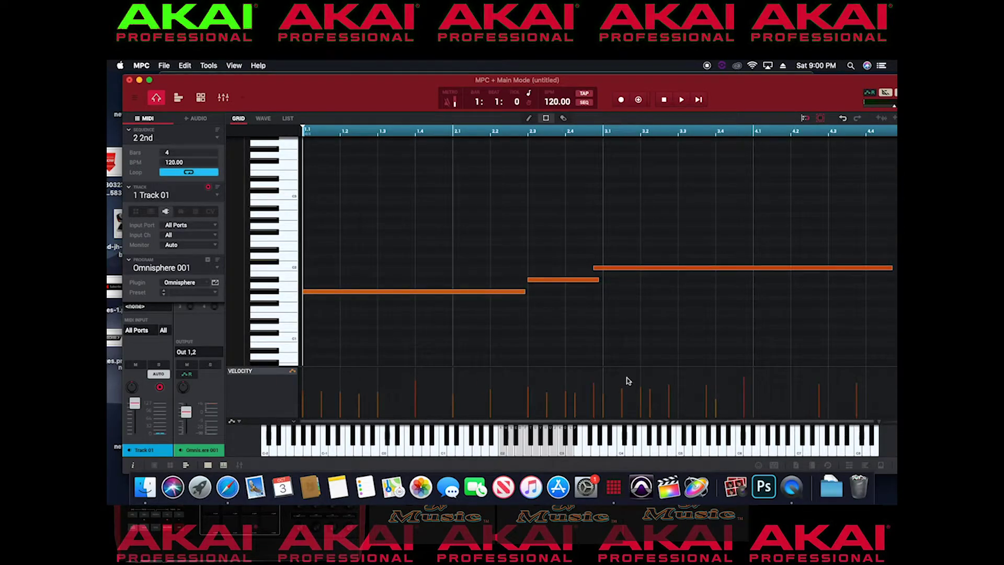
click(217, 138)
click(212, 140)
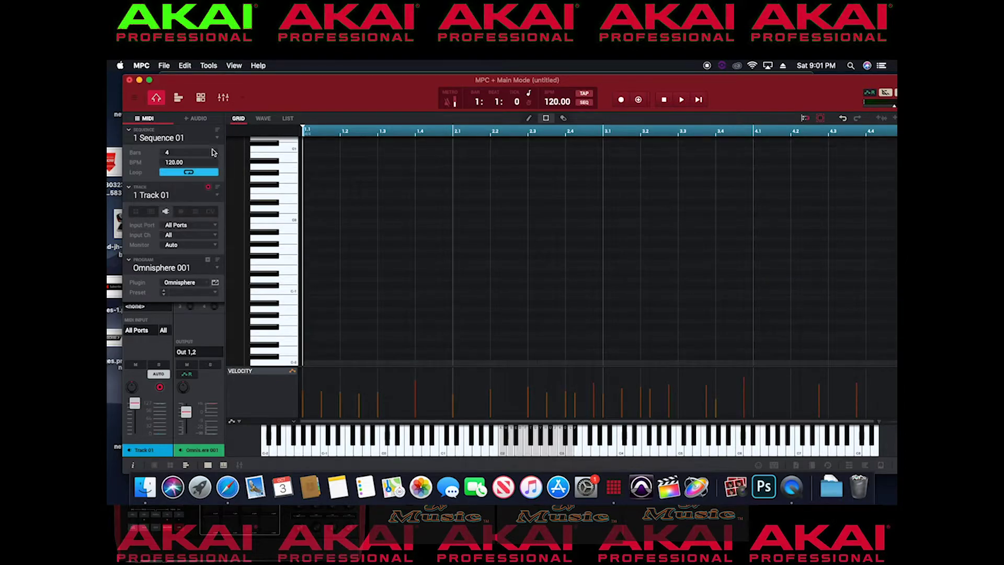
key(space)
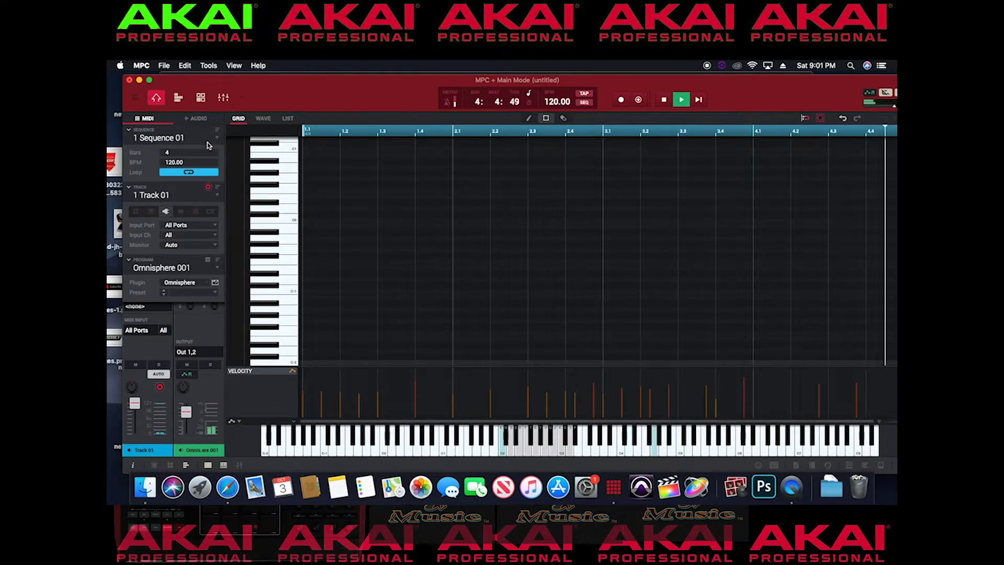
click(213, 138)
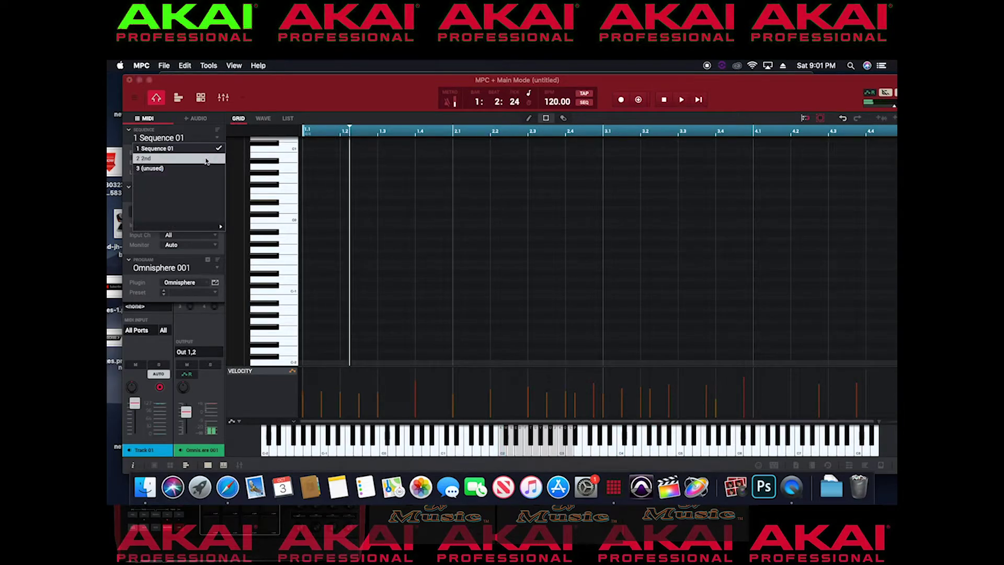
click(206, 160)
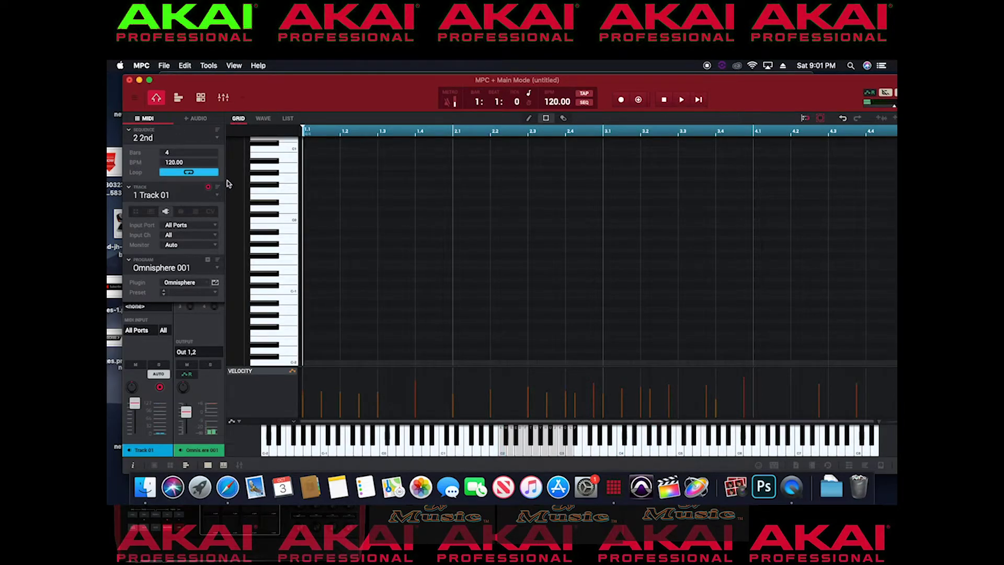
key(space)
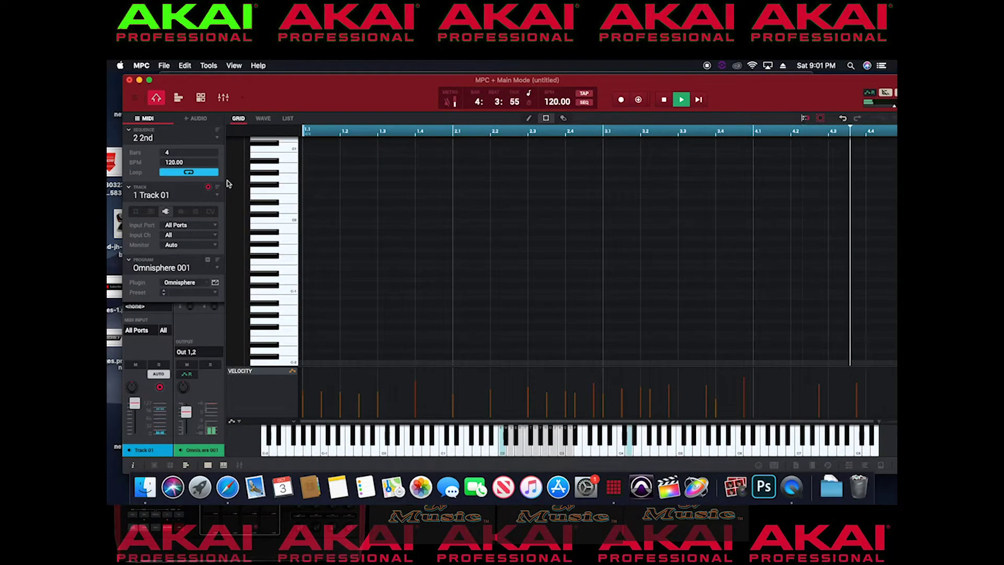
key(space)
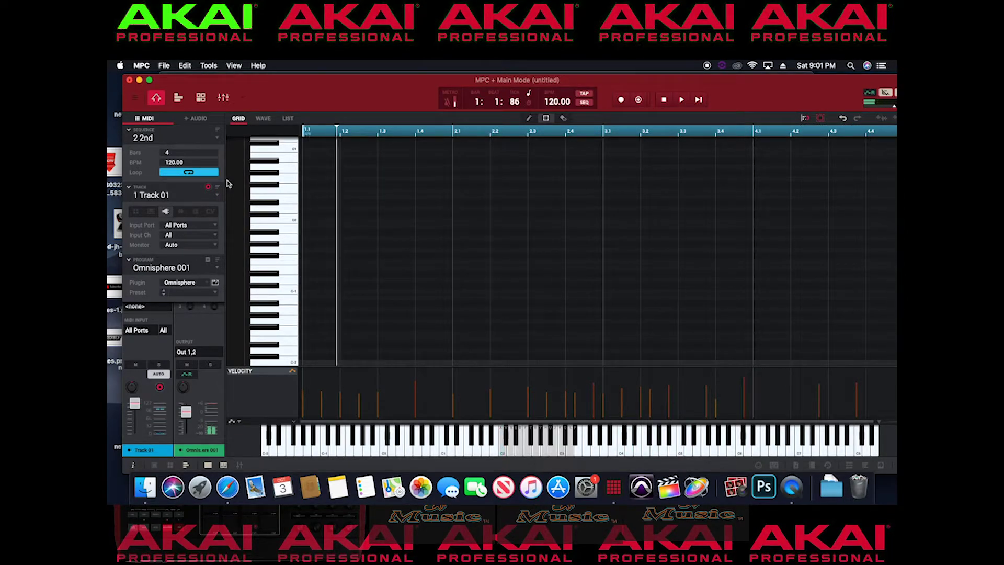
- Create a new Track 01 program loaded with the Spectrasonics Omnisphere VST, then start playback
click(208, 262)
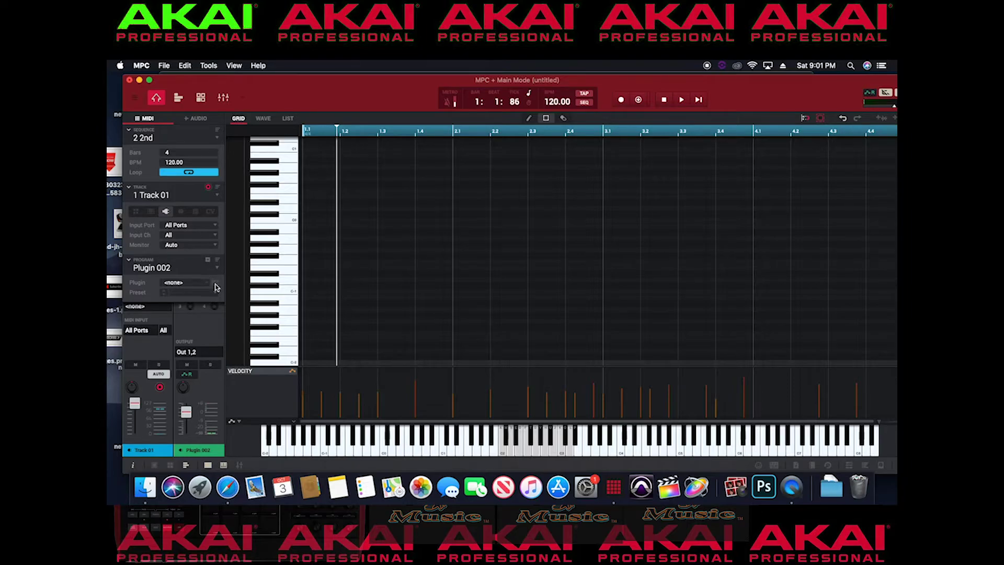
click(210, 283)
click(213, 220)
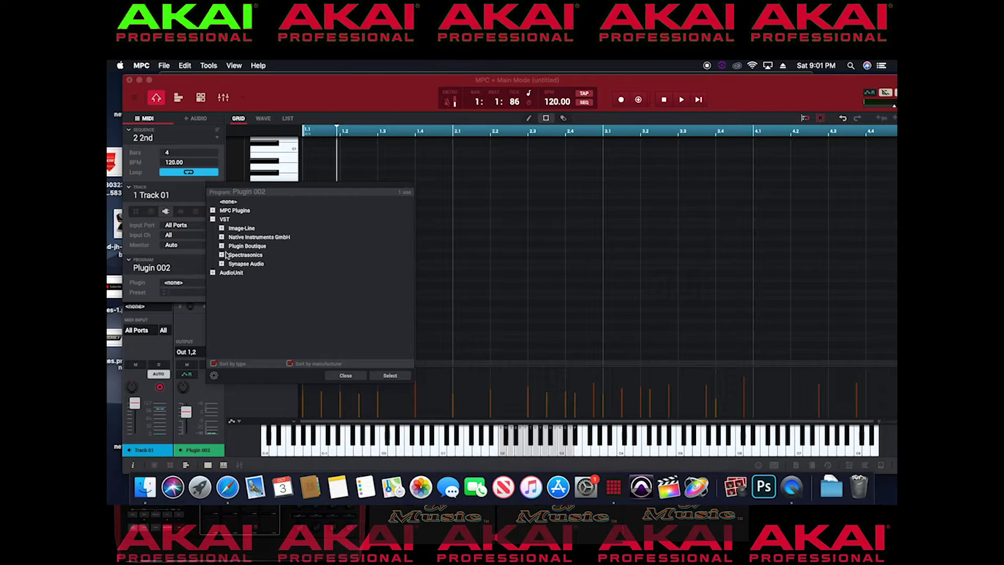
click(222, 255)
click(250, 273)
double_click(251, 273)
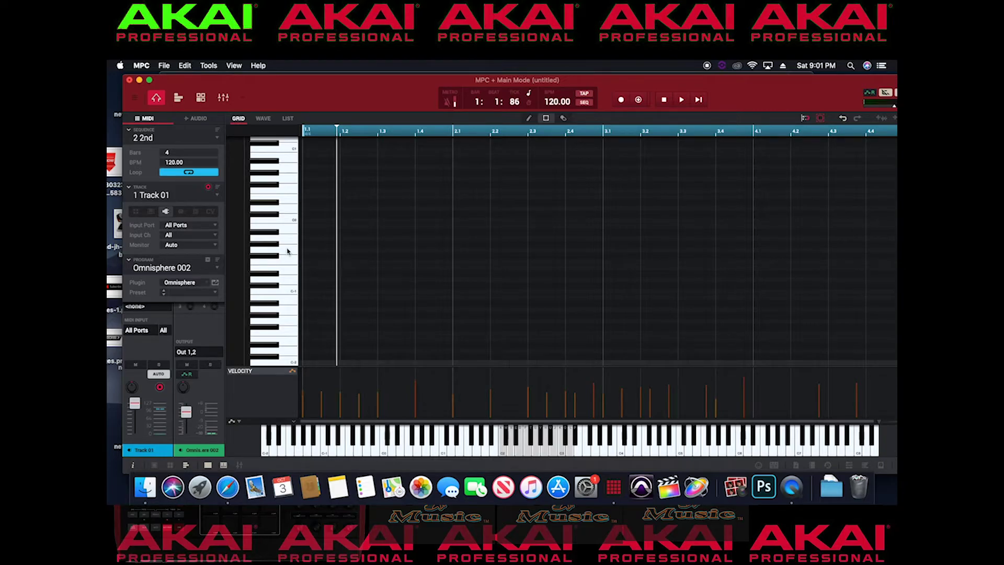
key(space)
key(space)
- In Omnisphere, audition the Ethnic World patch Bottlecap Zim'bira Toothpicks during playback
click(214, 282)
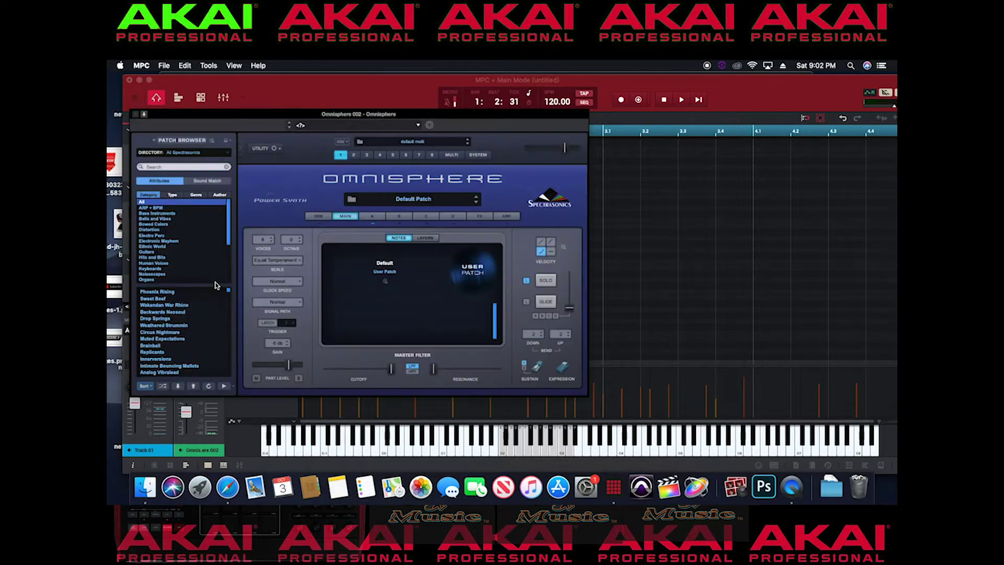
key(space)
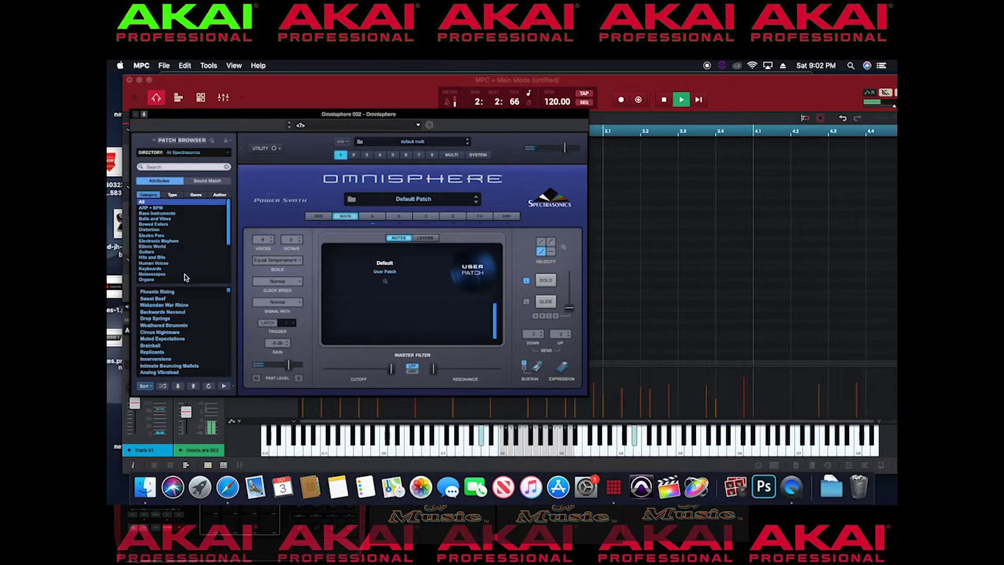
key(space)
click(175, 247)
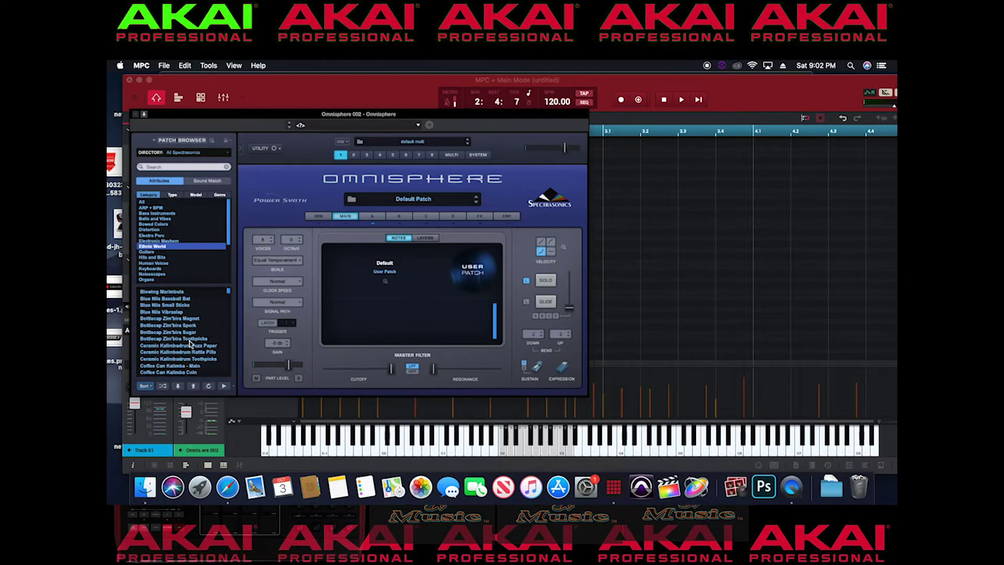
click(191, 340)
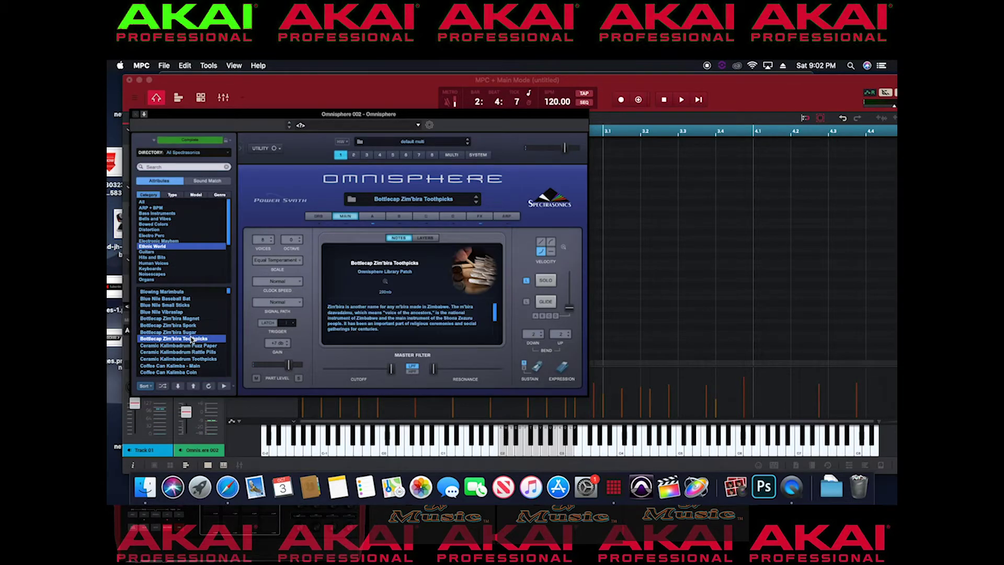
key(space)
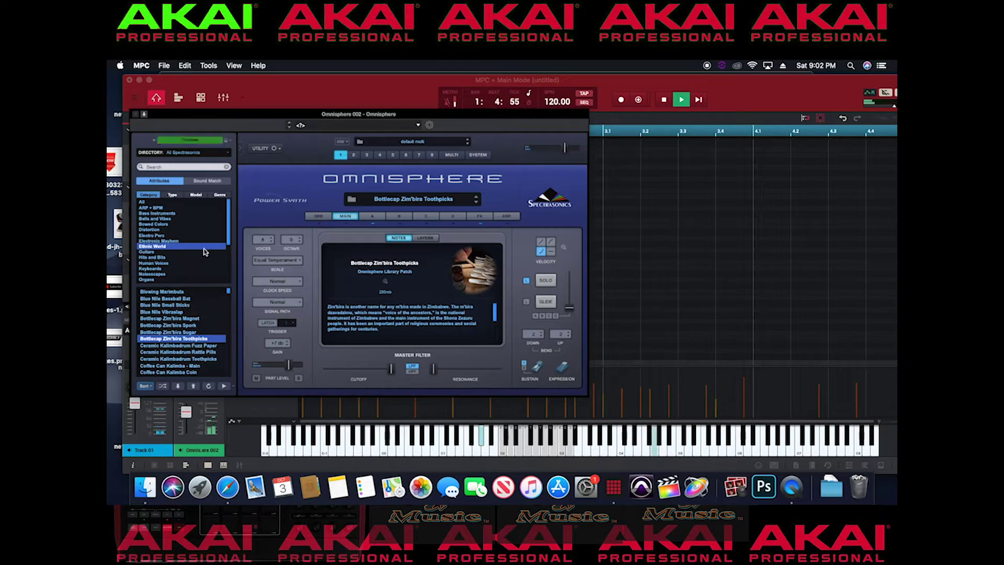
- From Bells and Vibes, try Dimensional Vibralimba, settle on Childish Noisebell, and stop playback
click(159, 218)
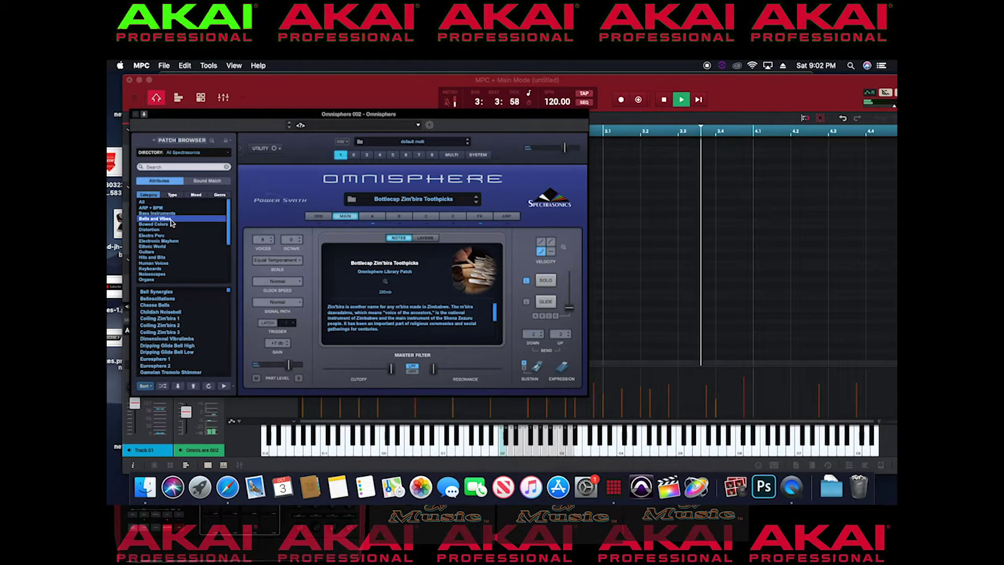
click(189, 339)
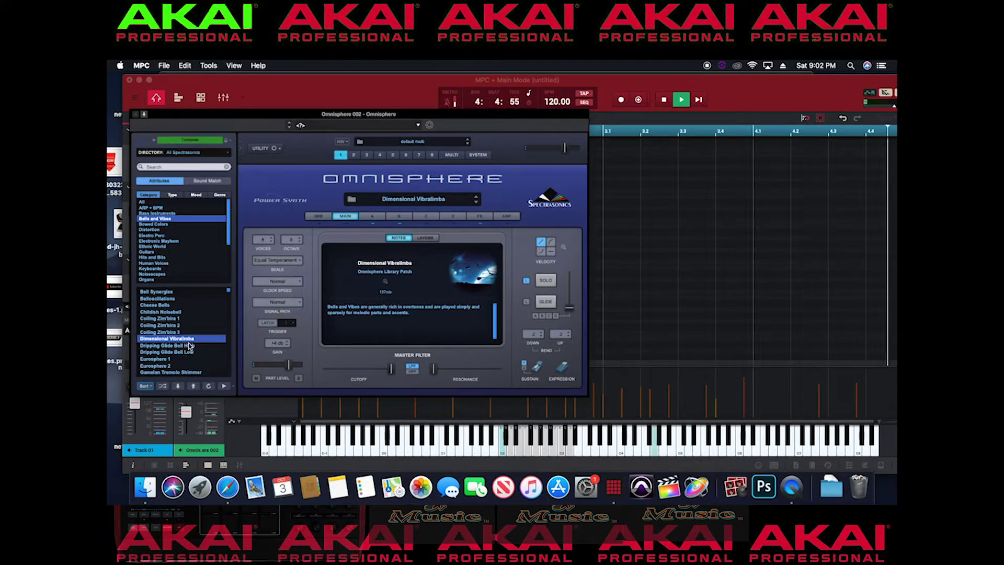
click(183, 313)
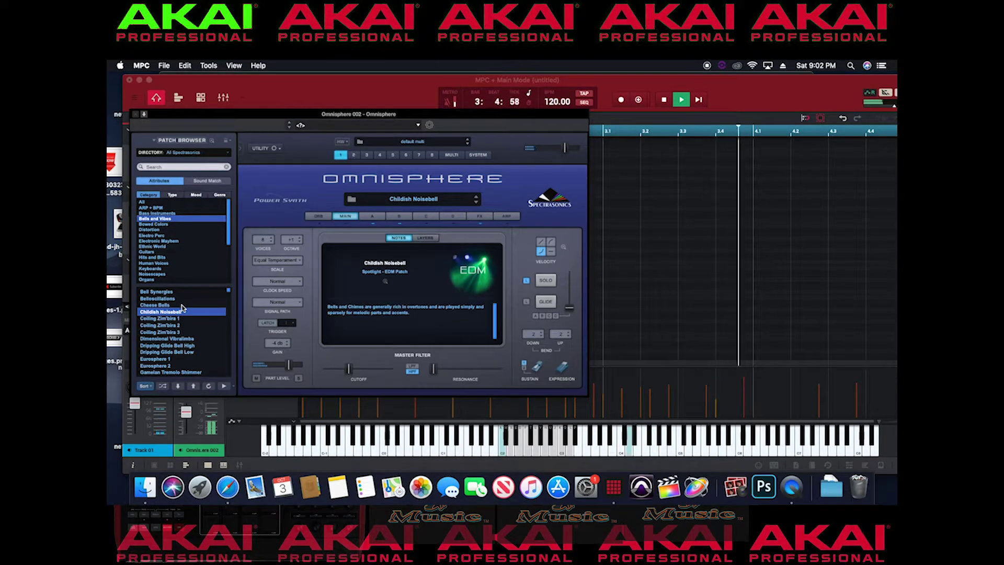
key(space)
- Close the Omnisphere window, switch to Sequence 01 and start playback
click(135, 114)
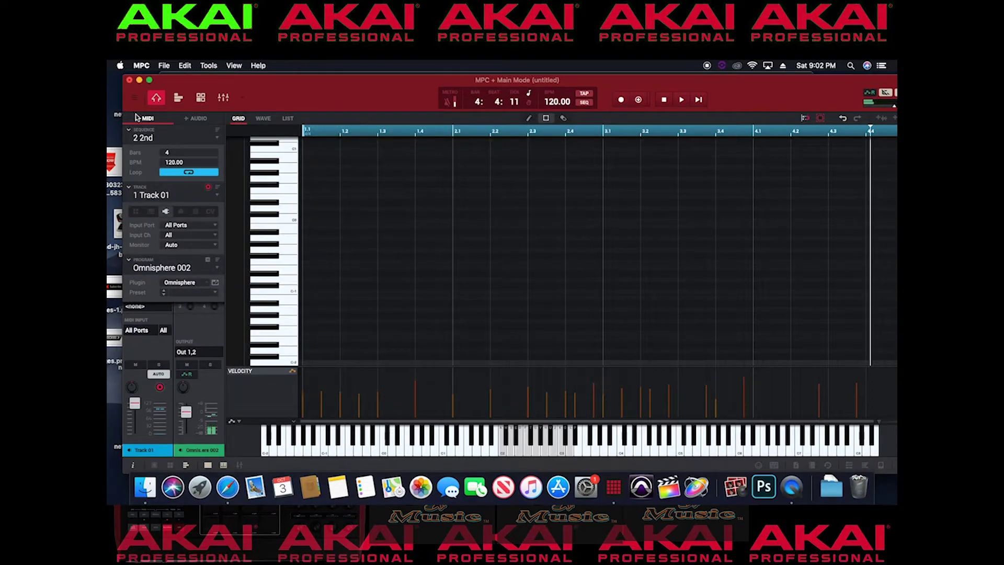
click(213, 138)
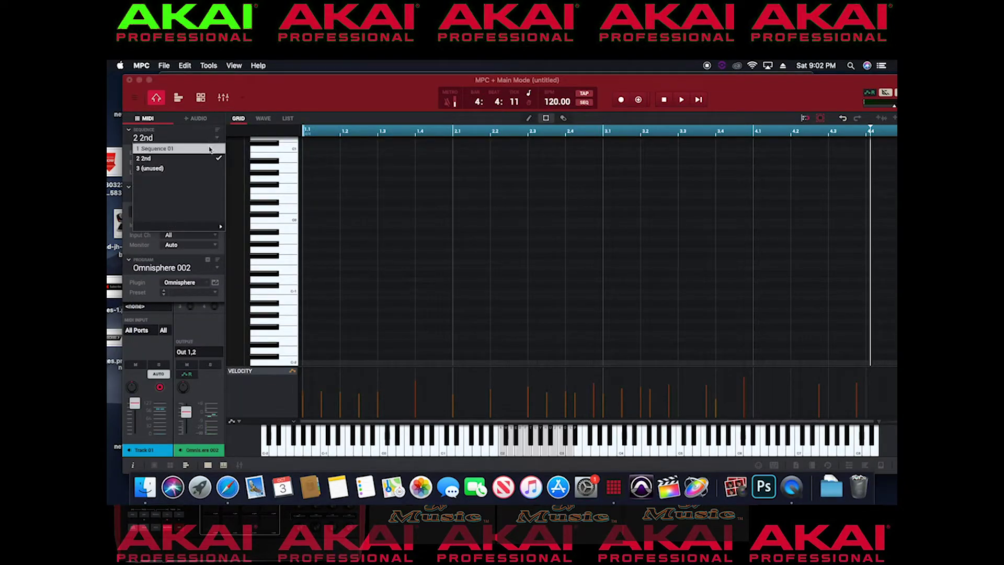
click(209, 149)
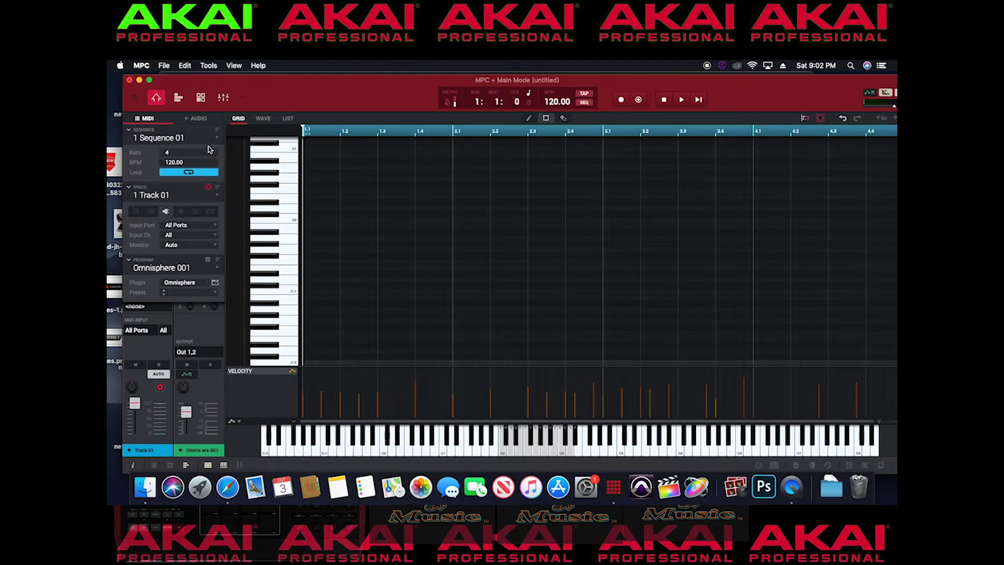
key(space)
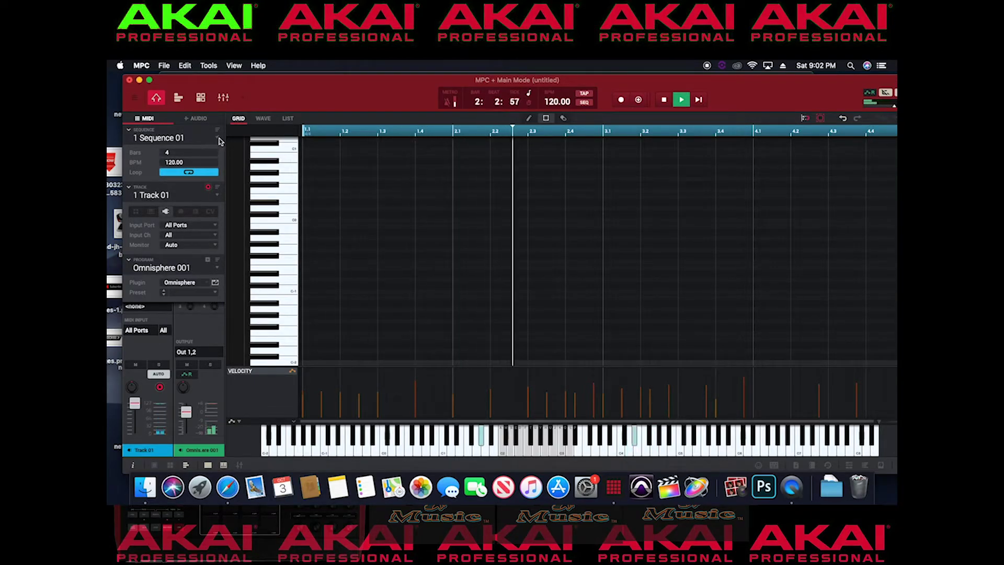
- Queue the 2nd sequence to play next, then queue Sequence 01 again
click(218, 138)
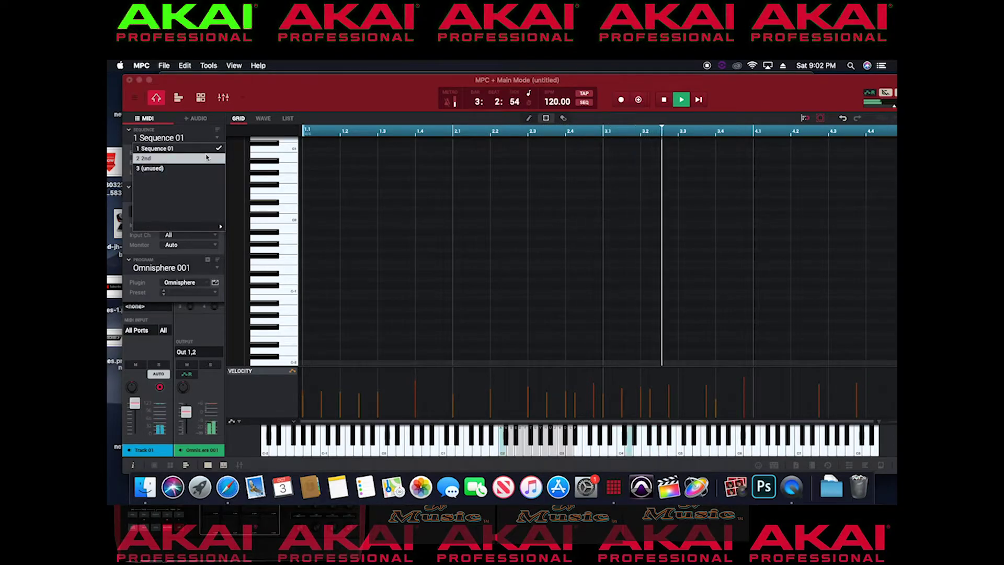
click(144, 158)
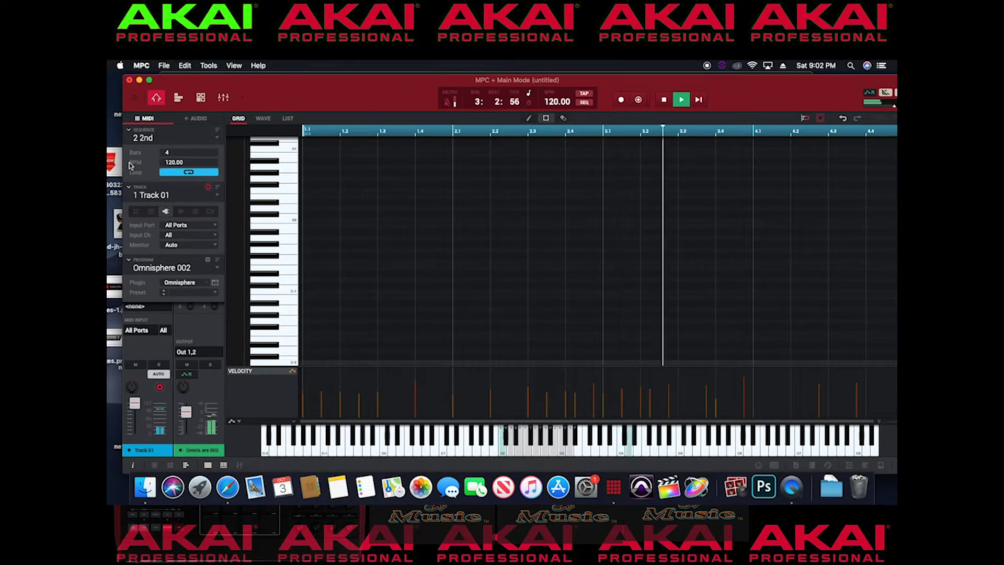
click(213, 135)
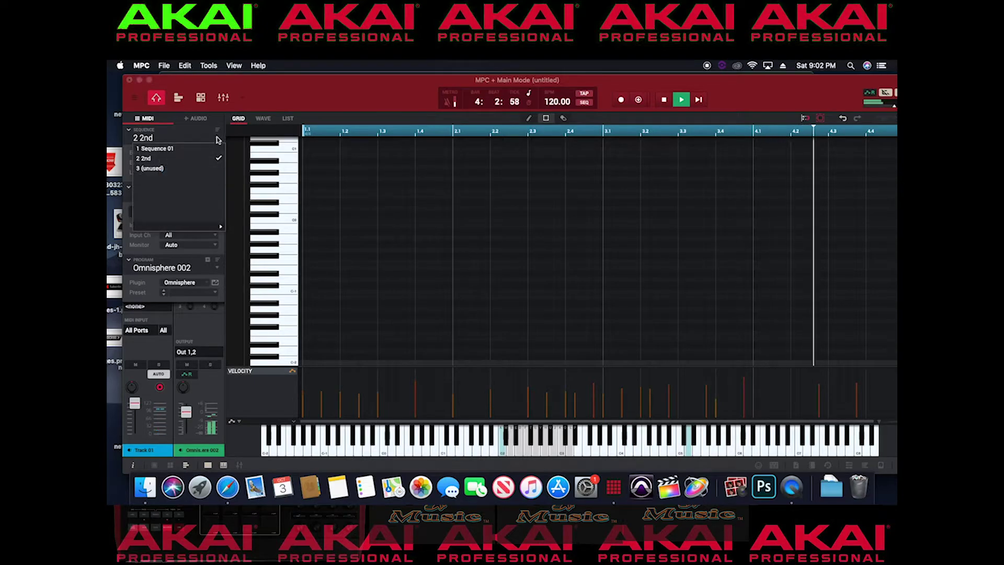
click(199, 149)
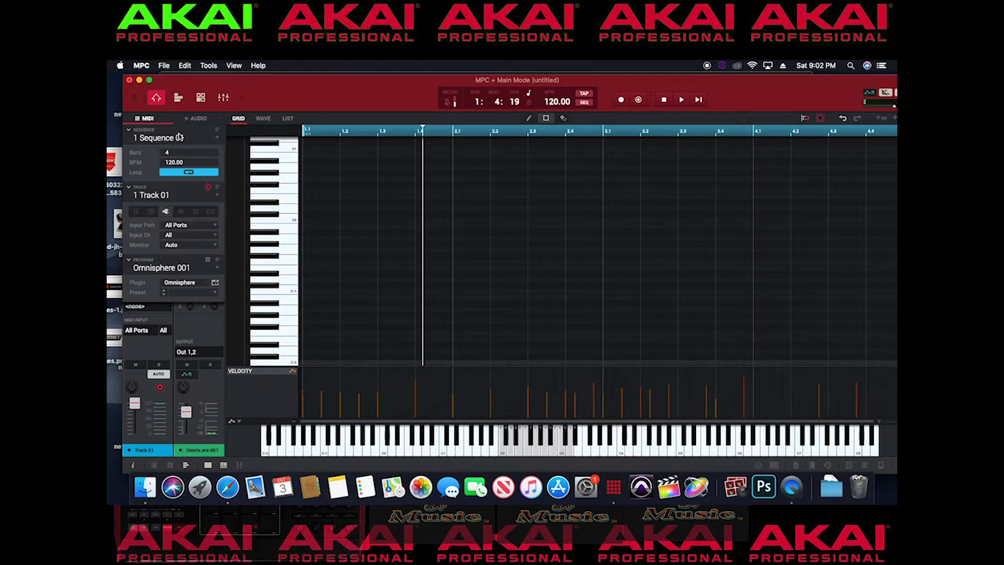
click(219, 141)
click(195, 140)
- Copy Sequence 01 into unused slot 3, keeping Sequence 01 as the source
right_click(185, 138)
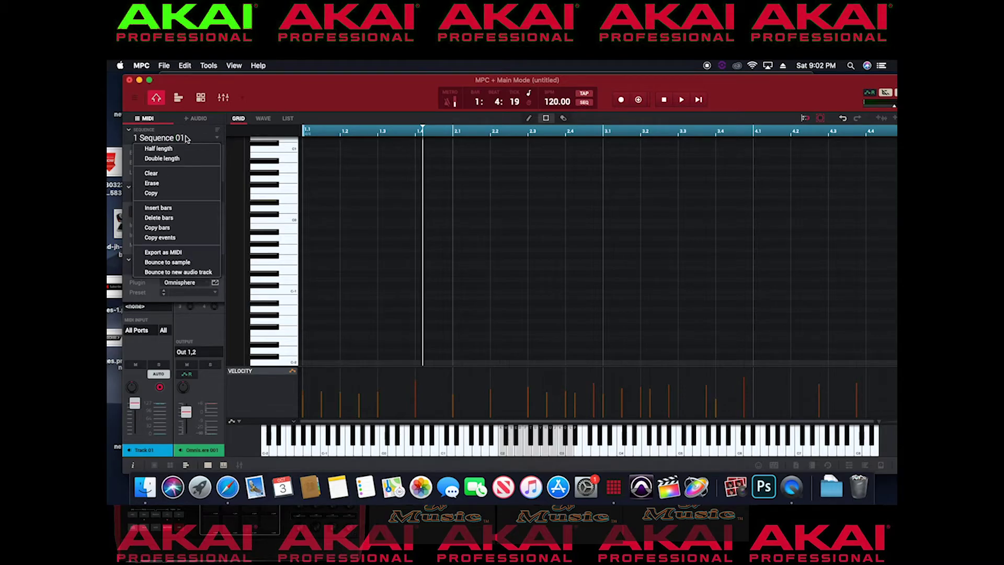
click(184, 194)
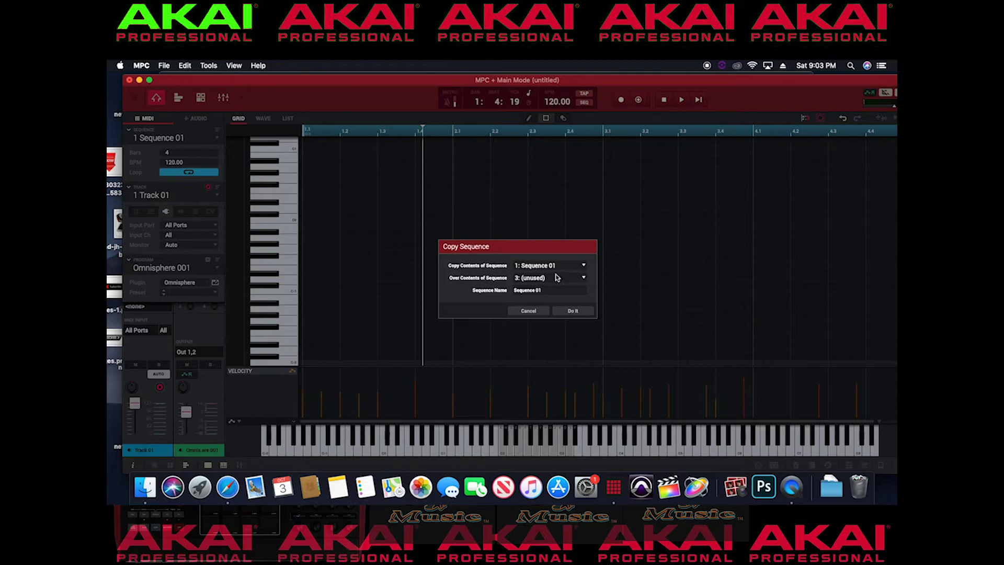
click(585, 267)
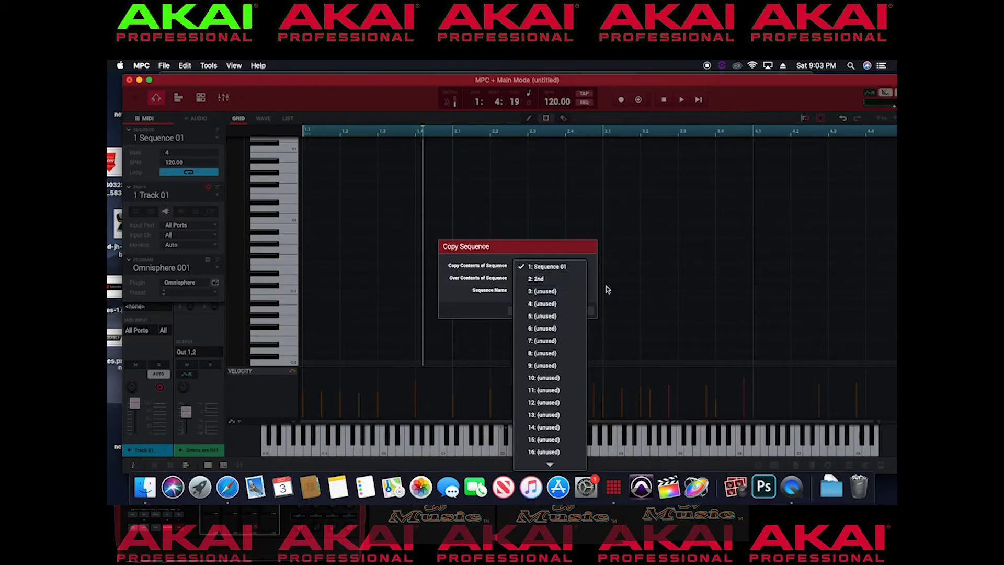
click(456, 294)
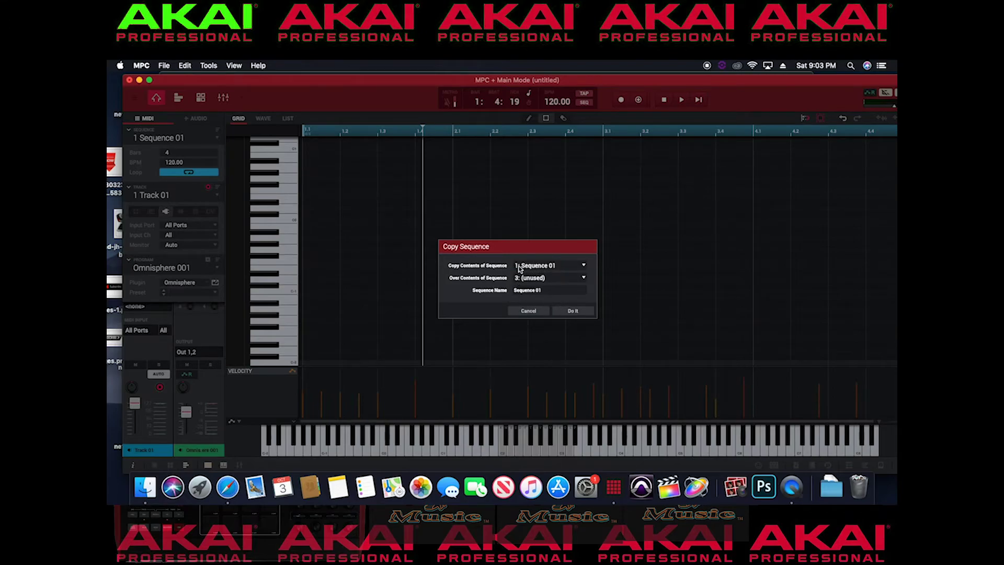
click(575, 311)
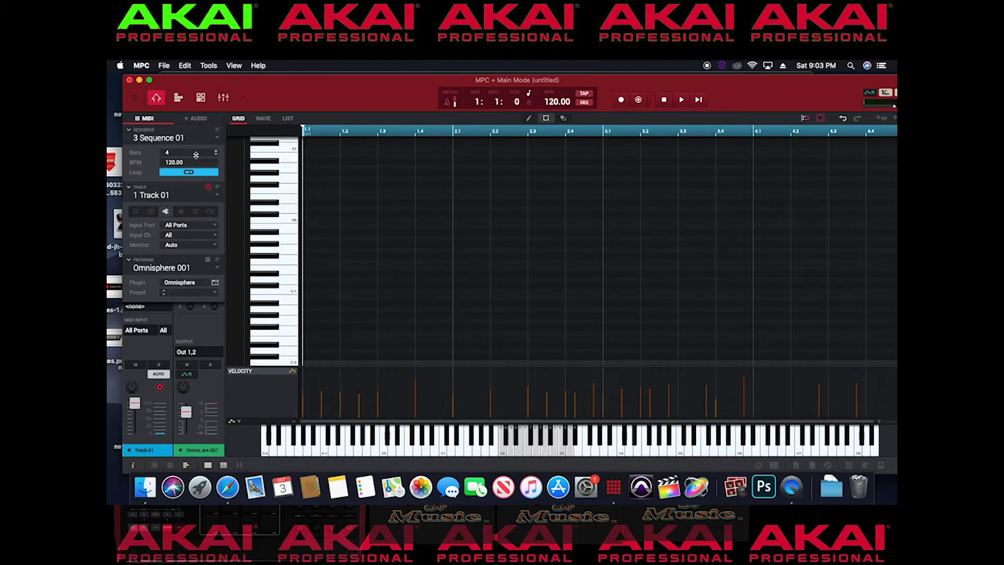
- Switch through Sequence 01 and 3 Sequence 01, finishing on sequence 2 '2nd'
click(217, 138)
click(172, 149)
click(217, 138)
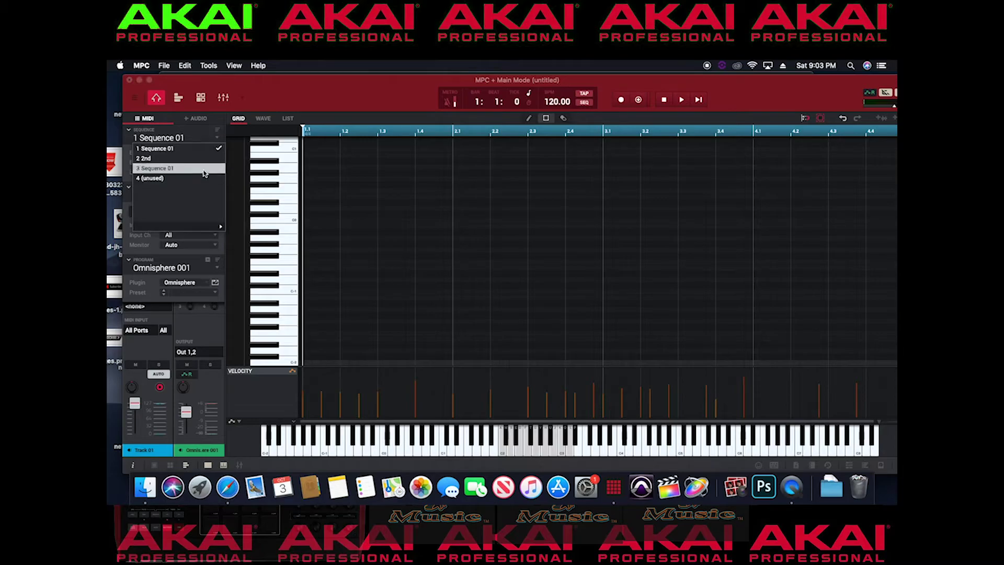
click(204, 166)
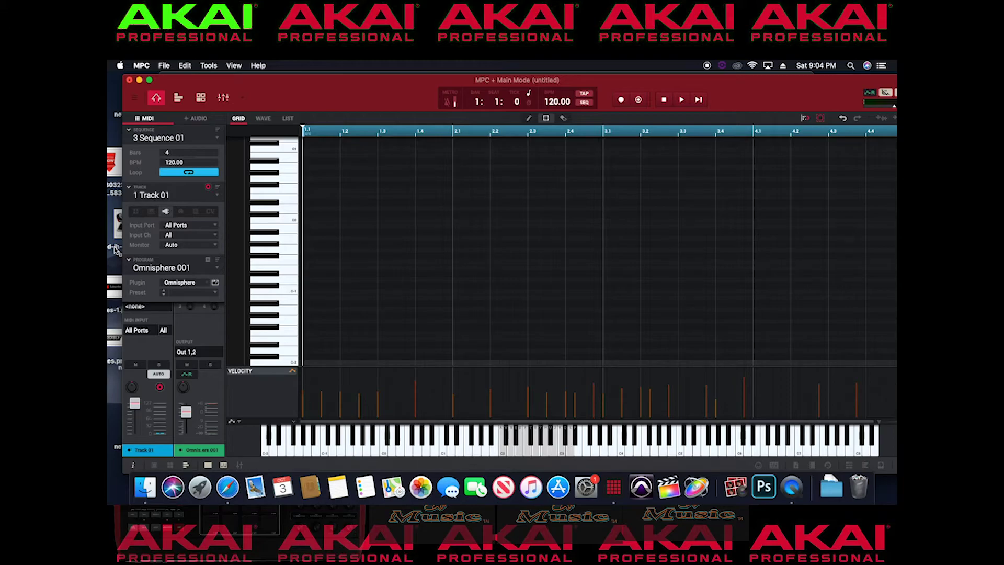
click(217, 139)
click(199, 137)
click(193, 139)
click(207, 161)
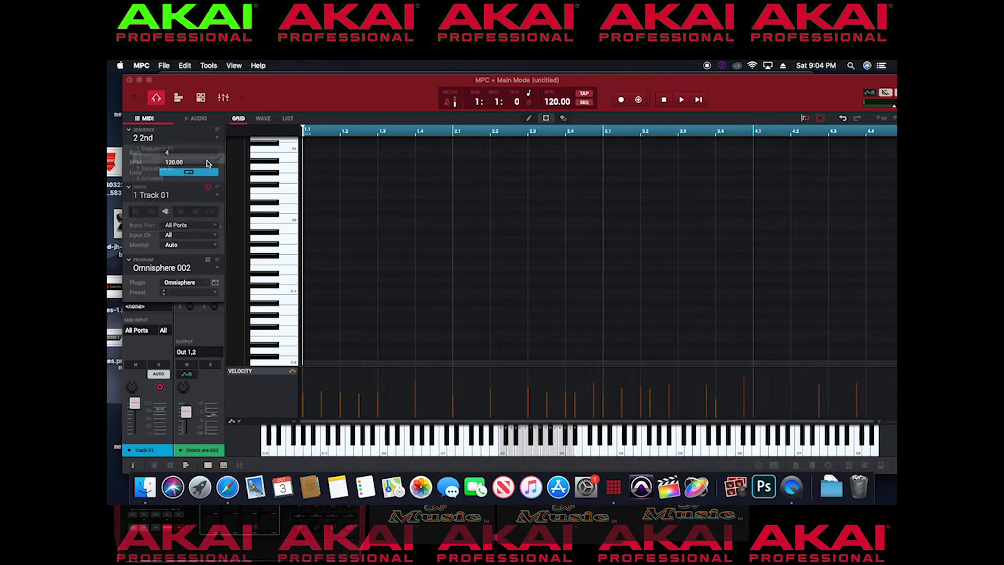
- Erase All events from Track 01 of the 2nd sequence across bars 1–4
right_click(173, 138)
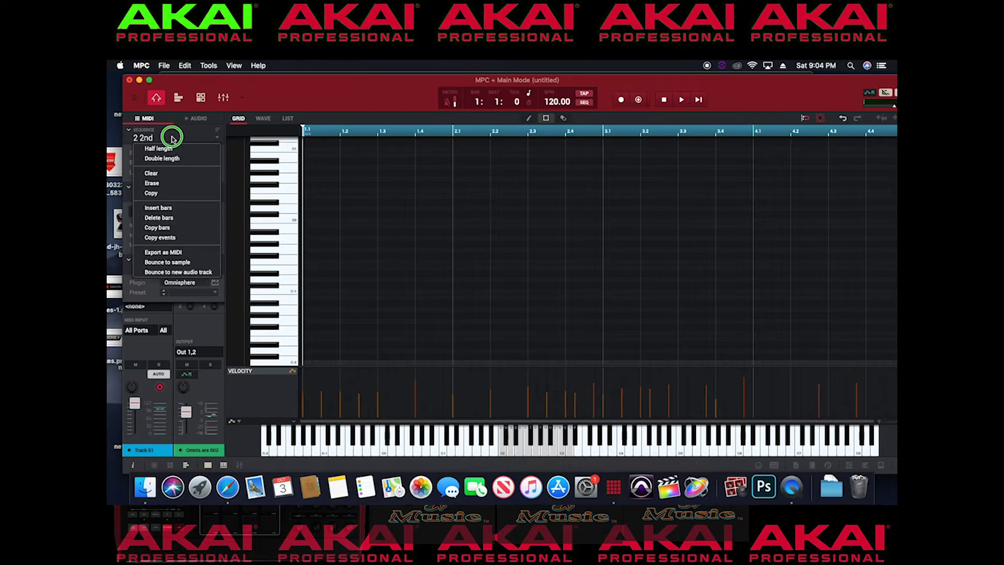
click(174, 184)
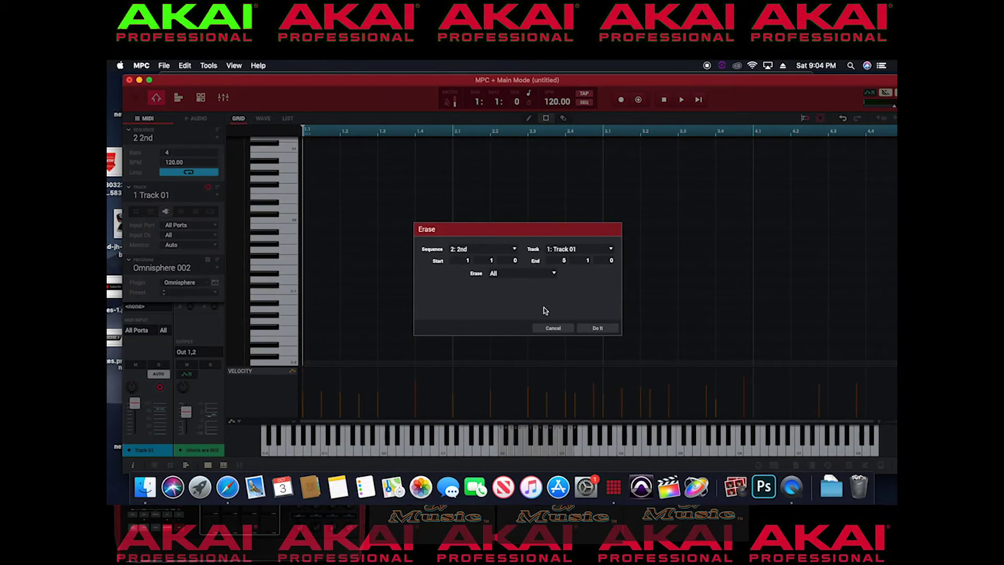
click(590, 328)
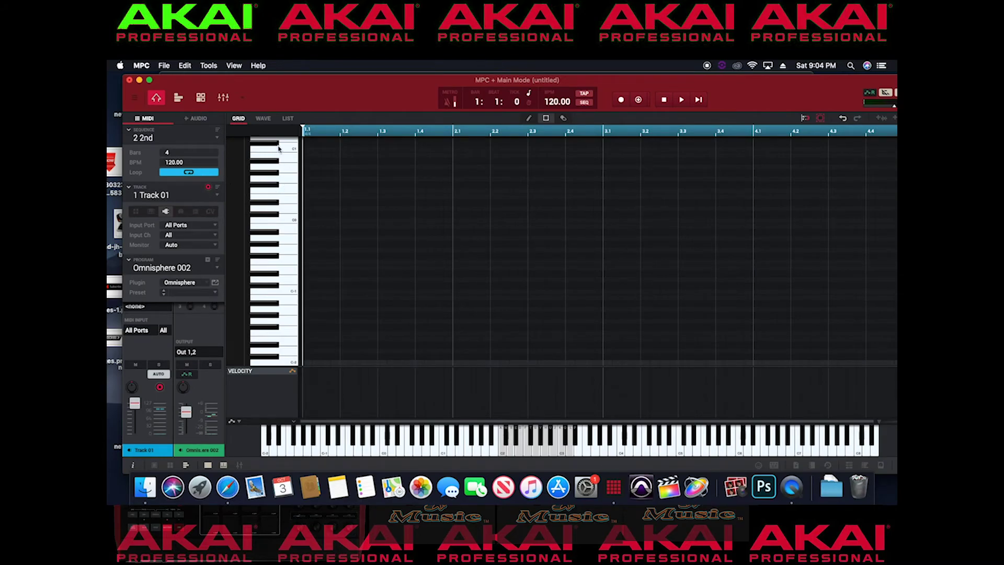
- Reopen Erase for the 2nd sequence and review the event-type and track lists, keeping All and Track 01
click(153, 139)
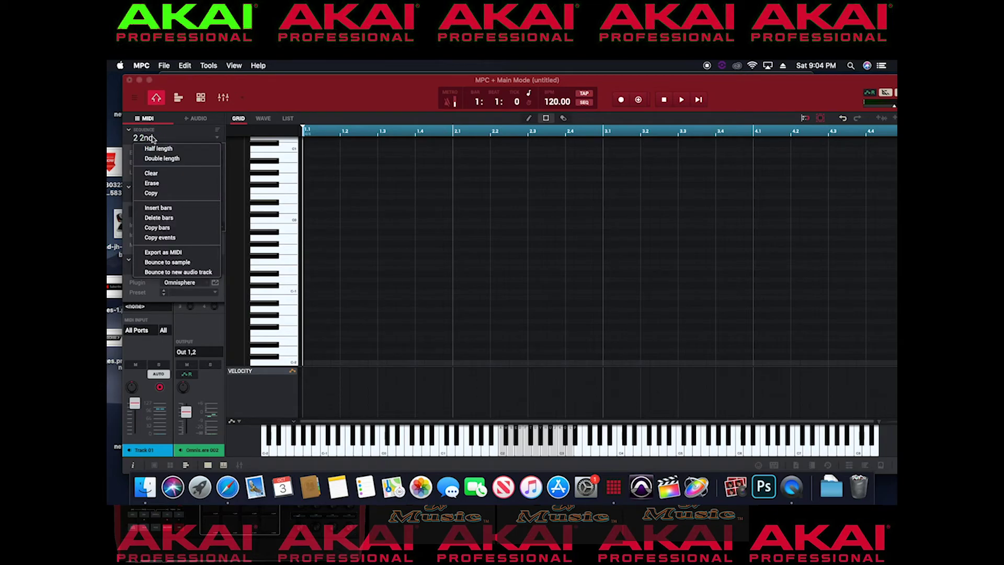
click(155, 183)
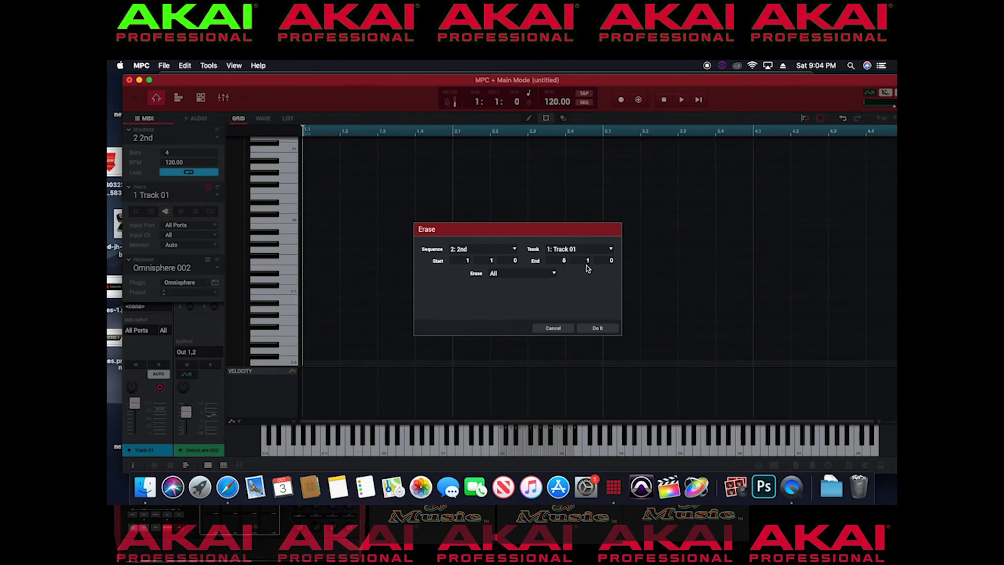
click(555, 274)
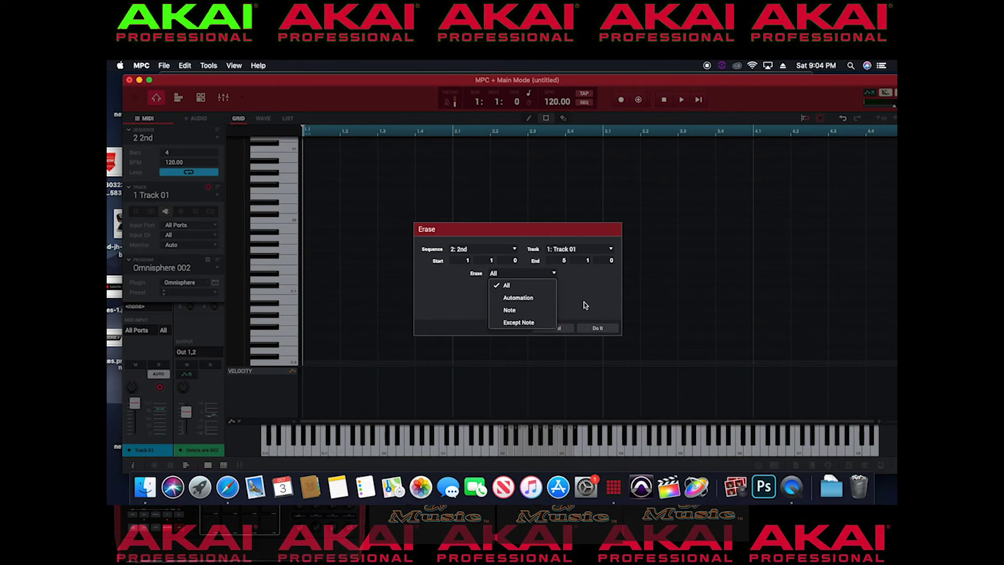
click(569, 312)
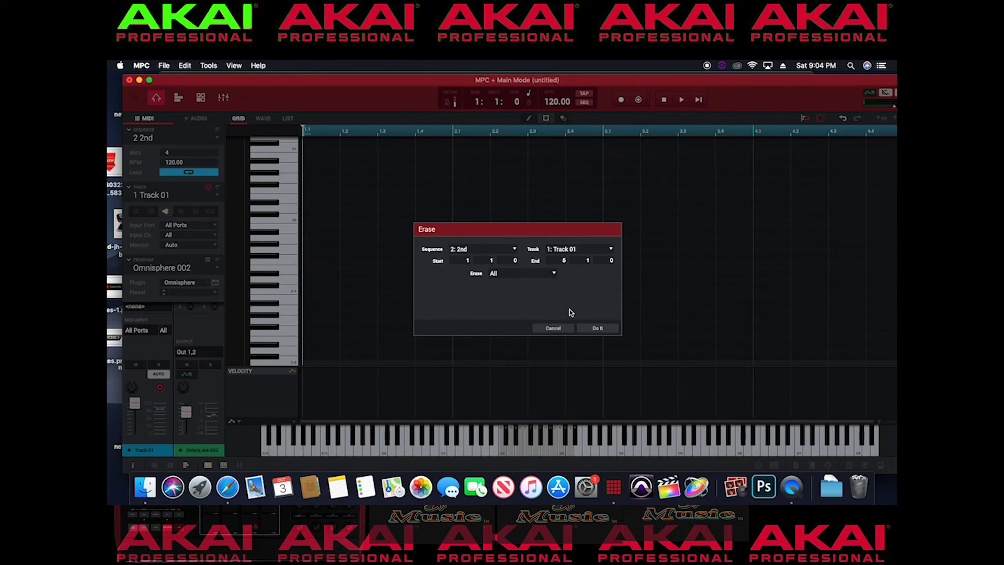
click(612, 249)
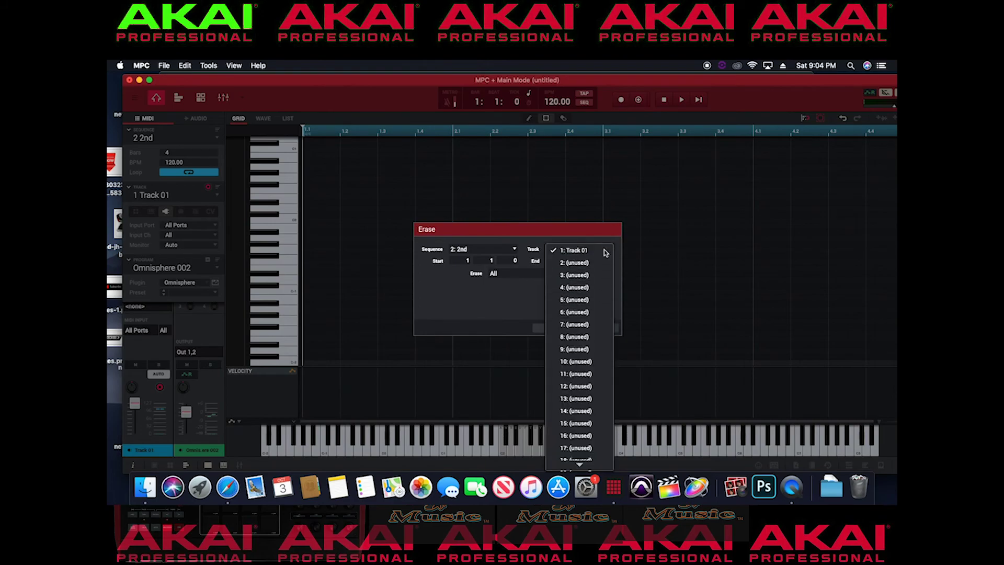
click(523, 300)
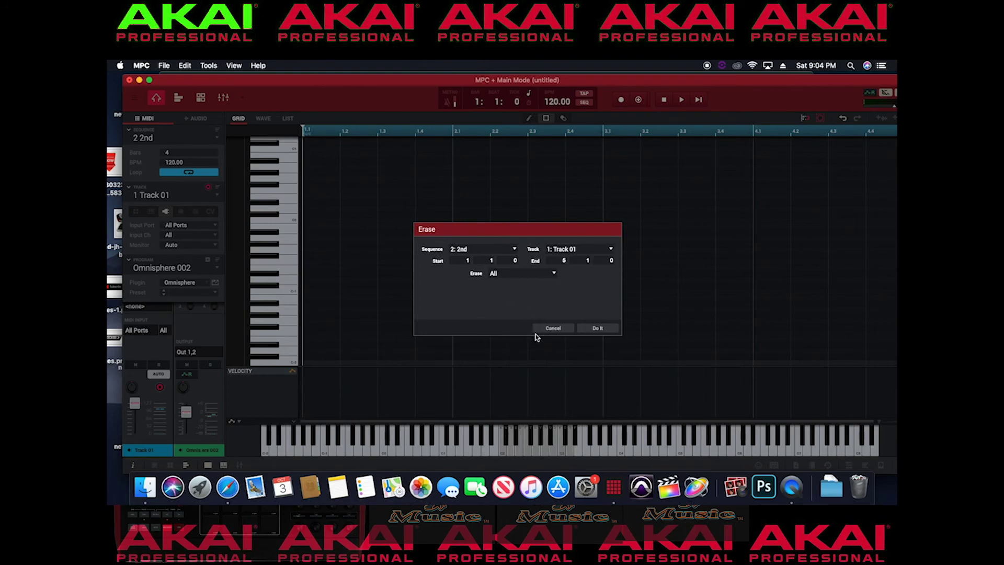
- Cancel the Erase dialog, leaving the 2nd sequence's Track 01 empty across all 4 bars
click(552, 328)
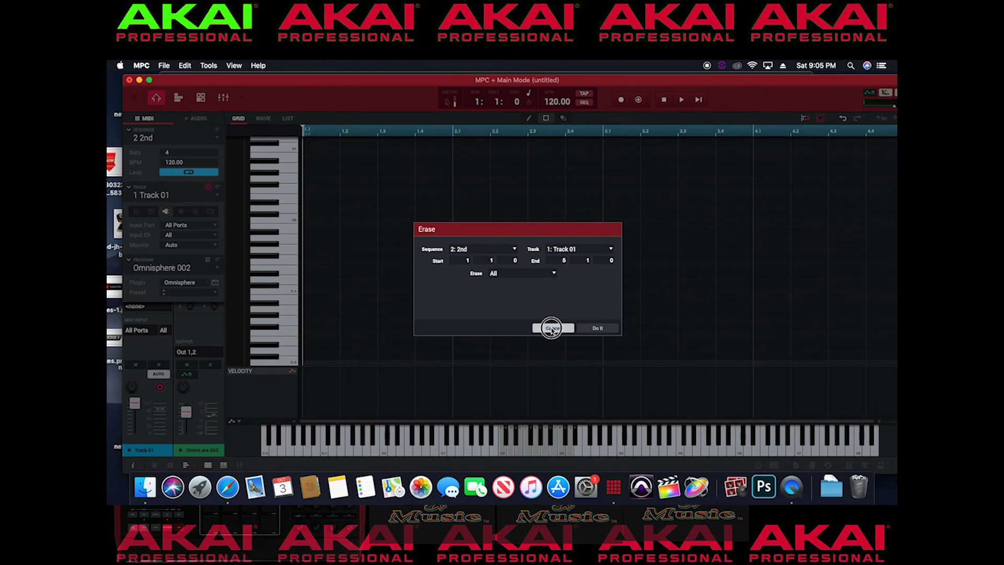